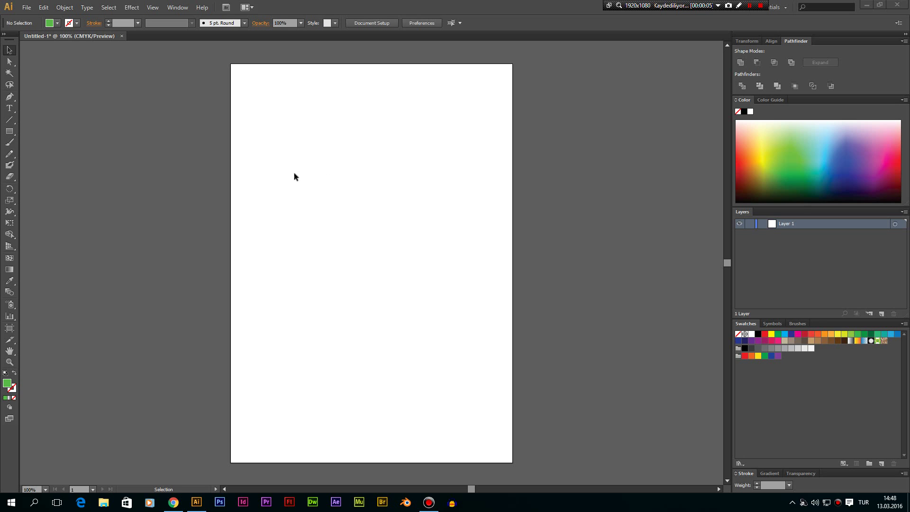
Type CİDOJİ in black 100 pt Myriad Pro near the page top and select it
click(9, 110)
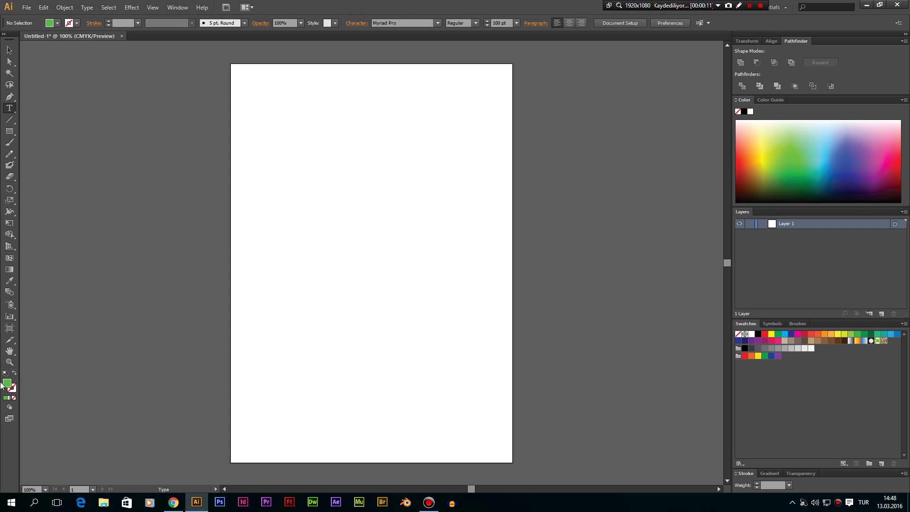
click(314, 91)
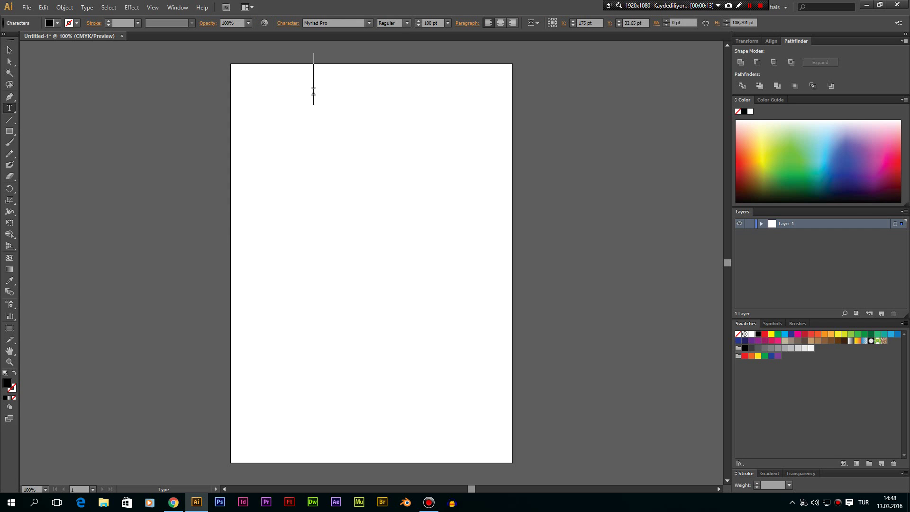
text(CİD)
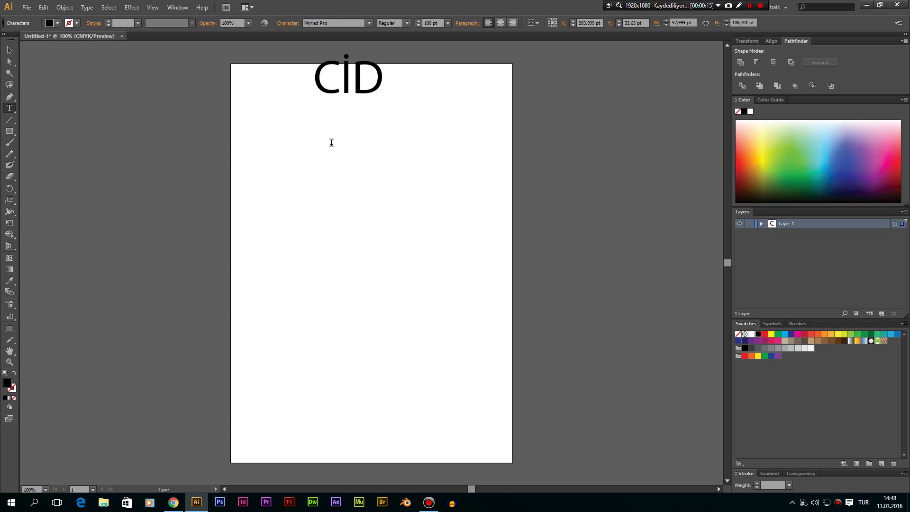
text(OJİ)
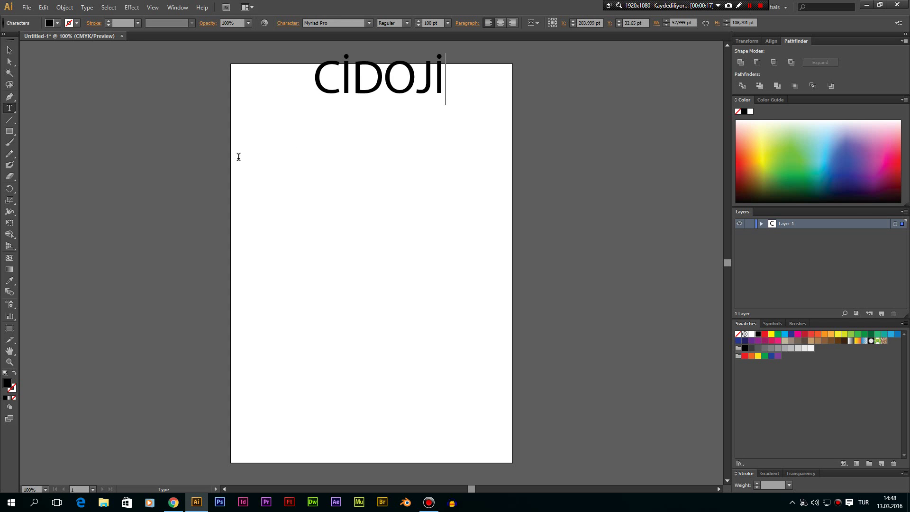
click(10, 50)
click(395, 83)
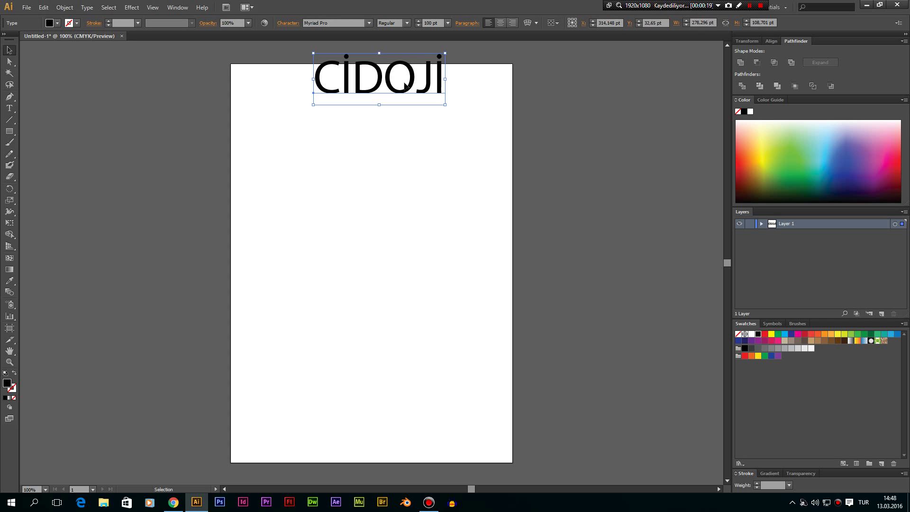
Move the CİDOJİ text down slightly and paste a duplicate copy mid-page
drag(406, 86, 399, 122)
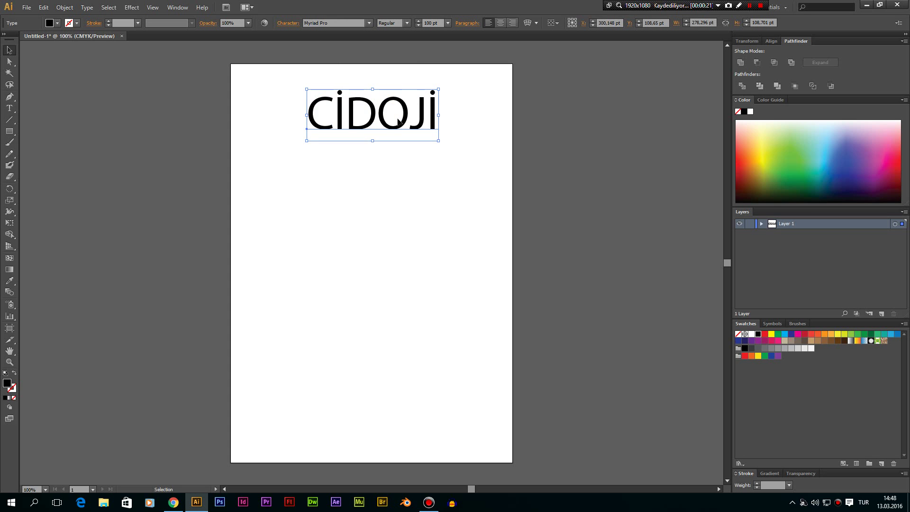
key(a)
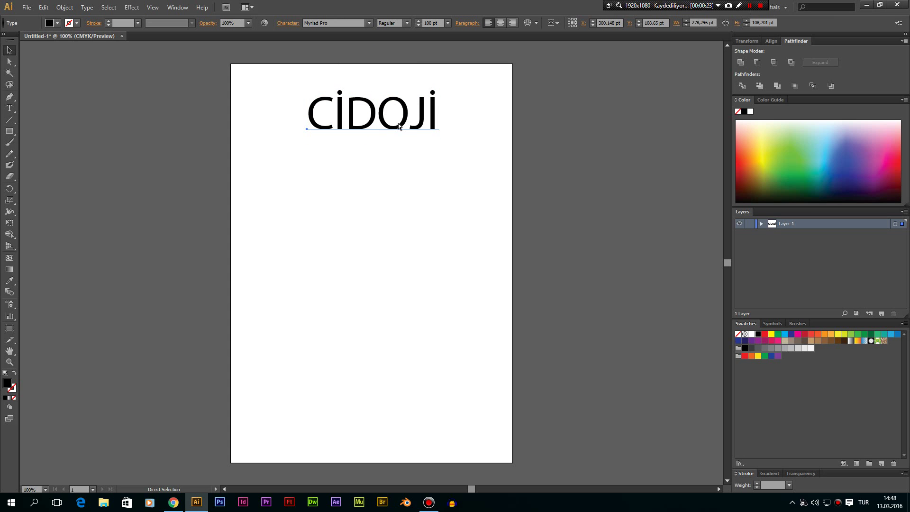
key(v)
key(a)
alt+drag(398, 129, 388, 277)
key(v)
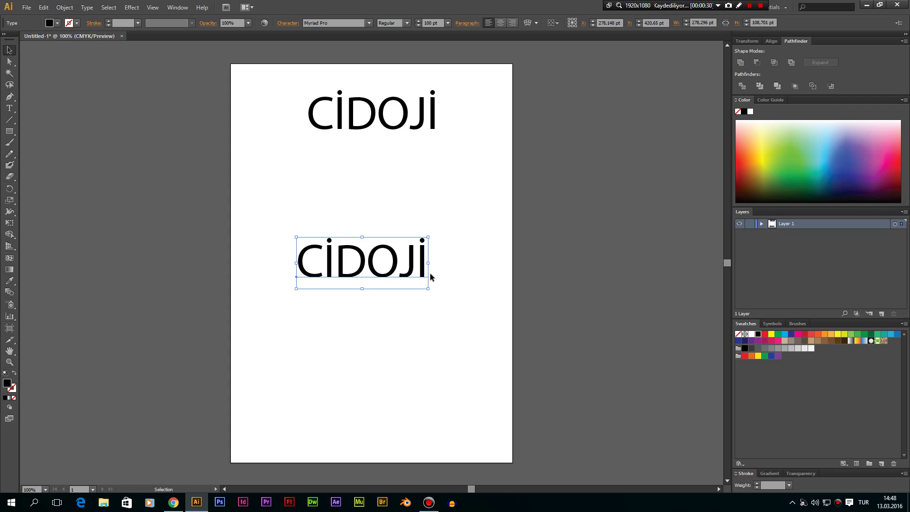
Convert the upper CİDOJİ text into outlined letter shapes
click(353, 108)
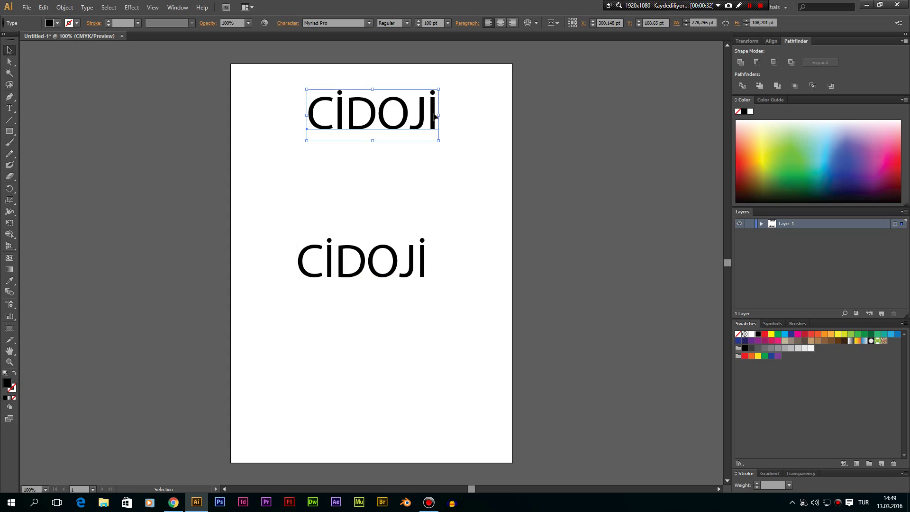
right_click(439, 142)
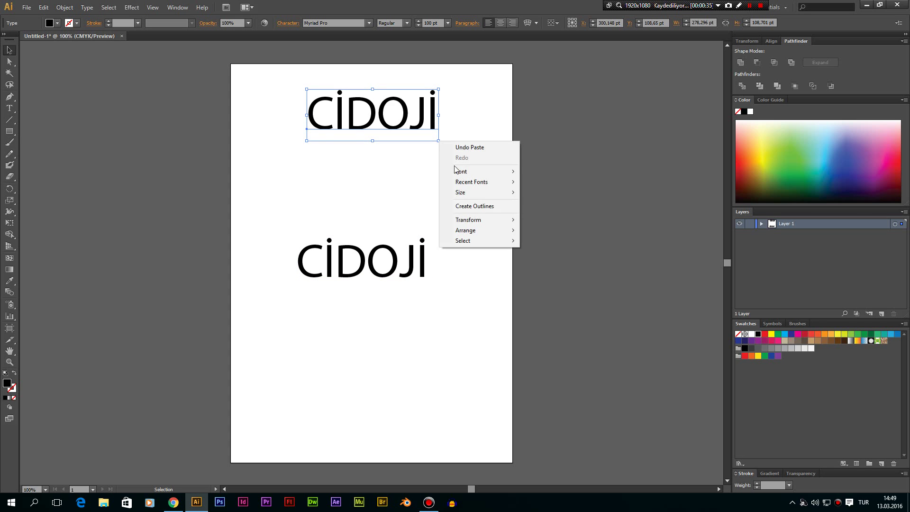
click(494, 207)
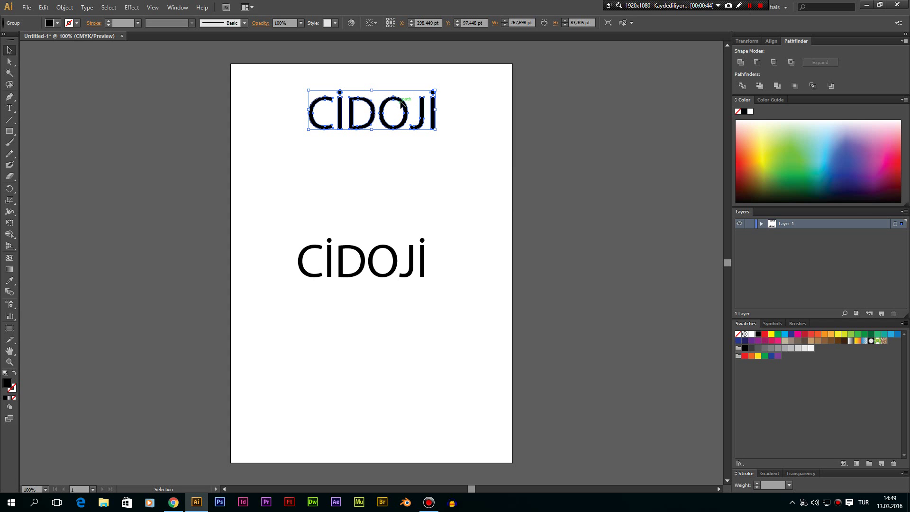
Nudge the outlined letters and add a 10 pt Round-join offset path around them
drag(402, 102, 393, 112)
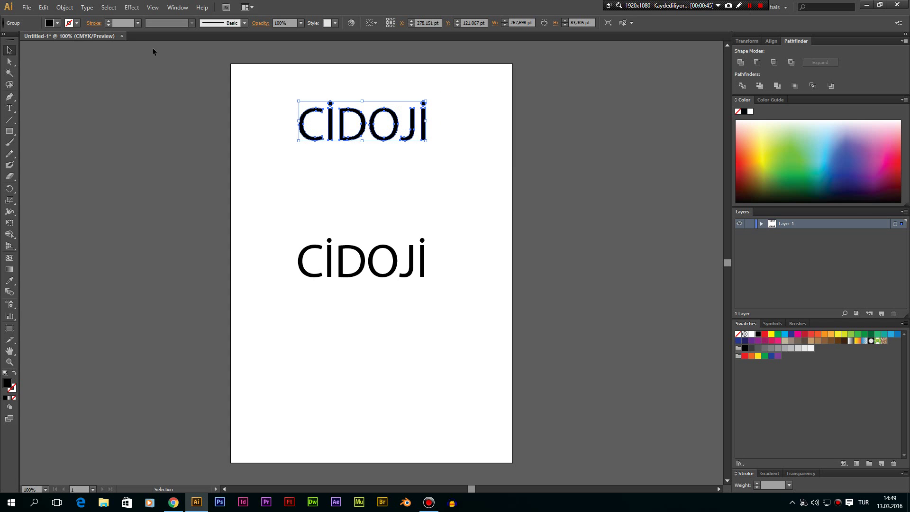
click(72, 9)
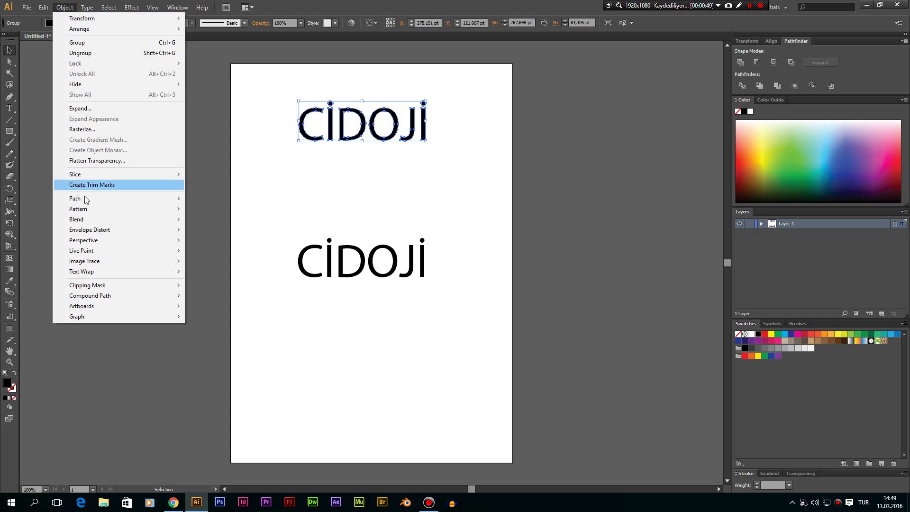
mouse_move(106, 199)
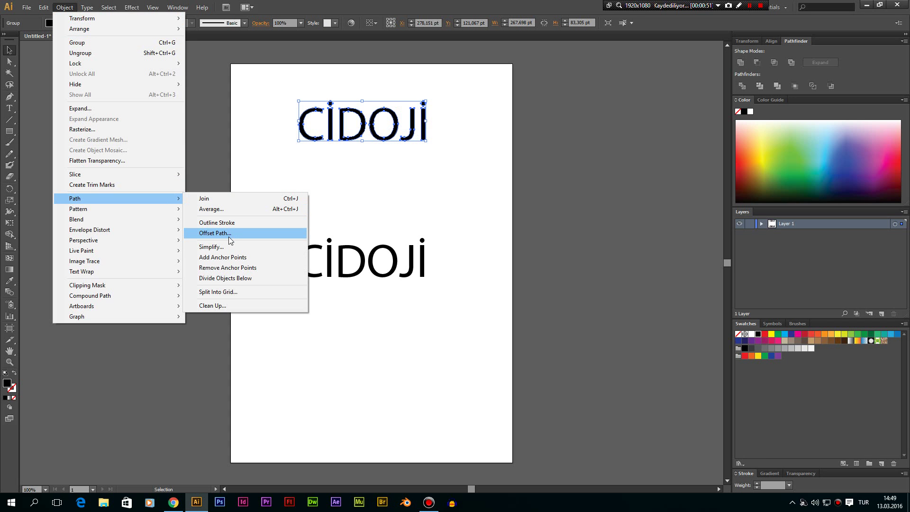
click(230, 234)
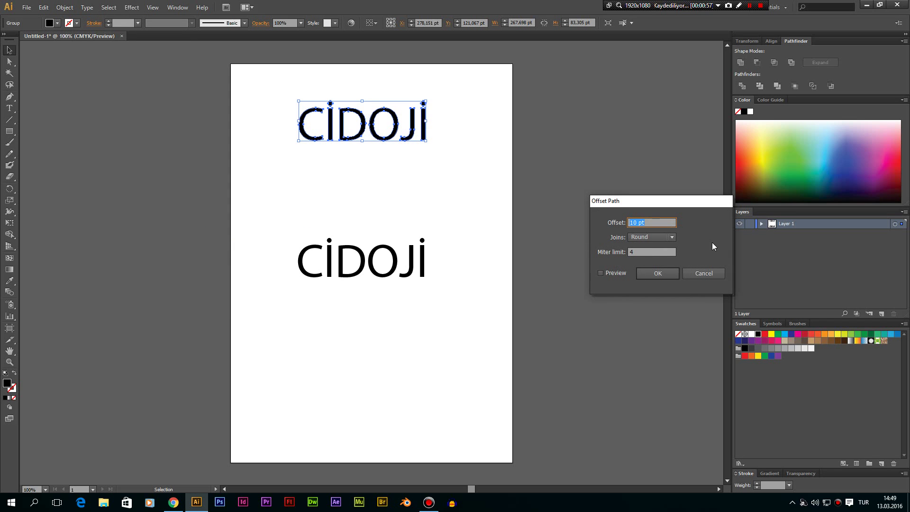
click(654, 273)
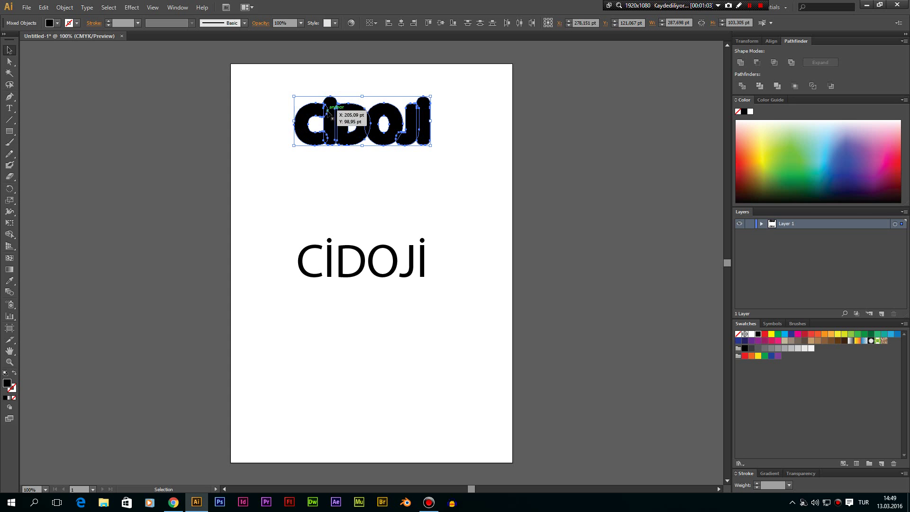
Unite the offset letters into one shape and fill it all green, including the J's leftover part
click(741, 63)
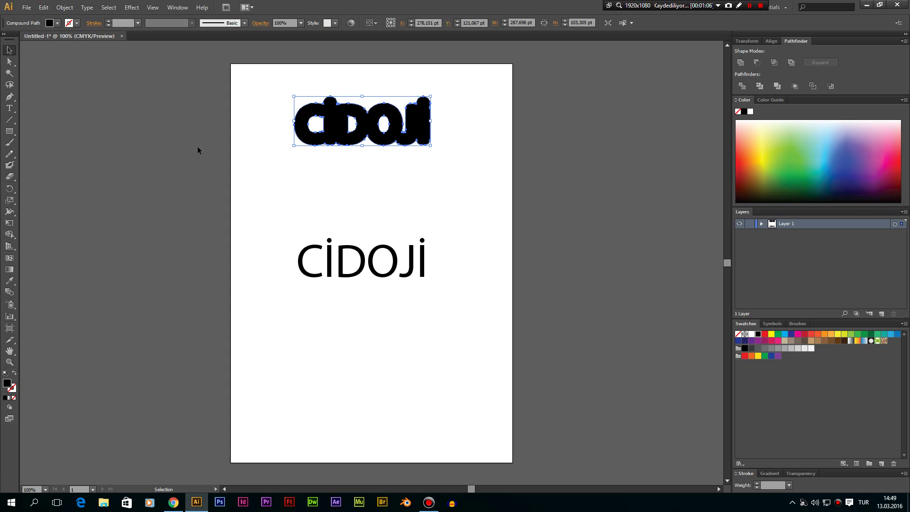
click(794, 145)
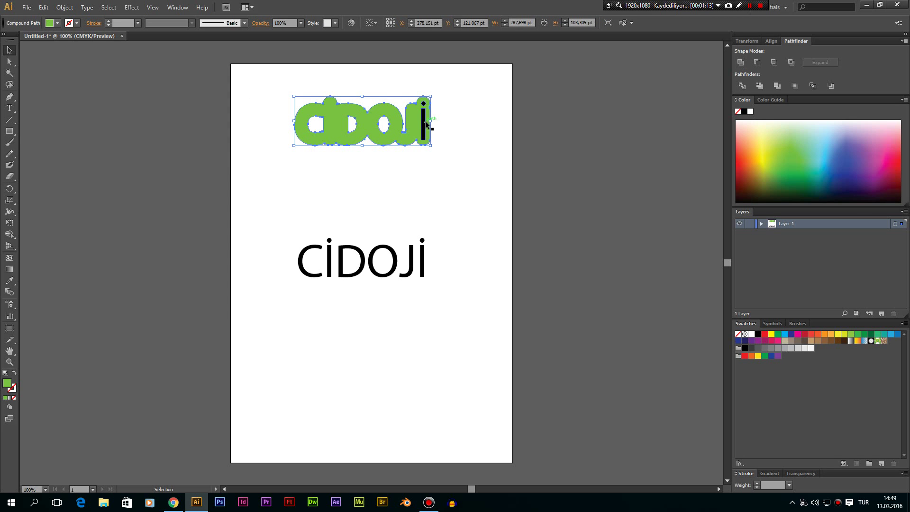
key(ctrl+g)
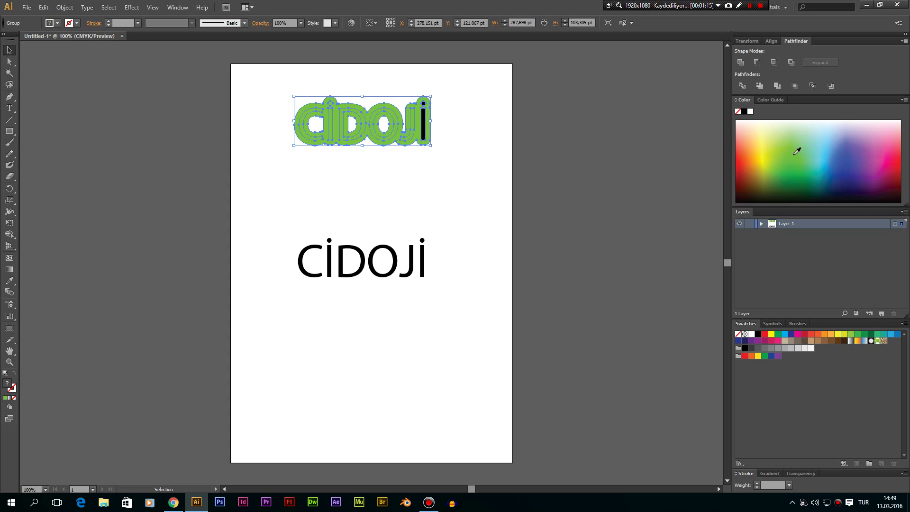
click(797, 150)
click(58, 143)
Fill the lower CİDOJİ text yellow and move it onto the green outline shape
click(359, 274)
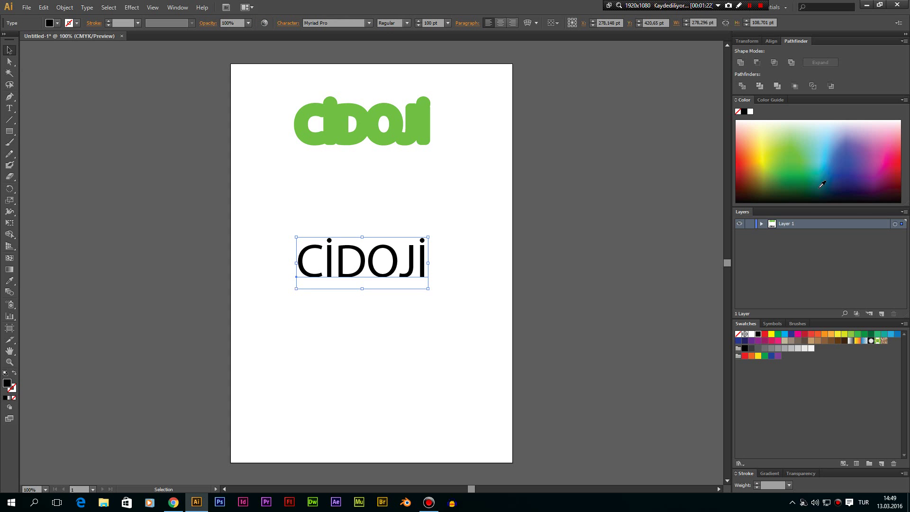
click(759, 153)
drag(372, 269, 371, 134)
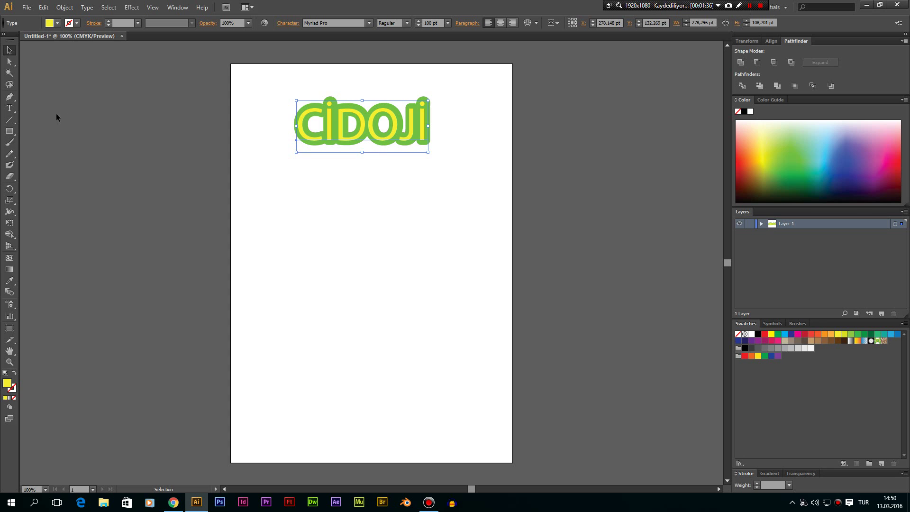
click(134, 158)
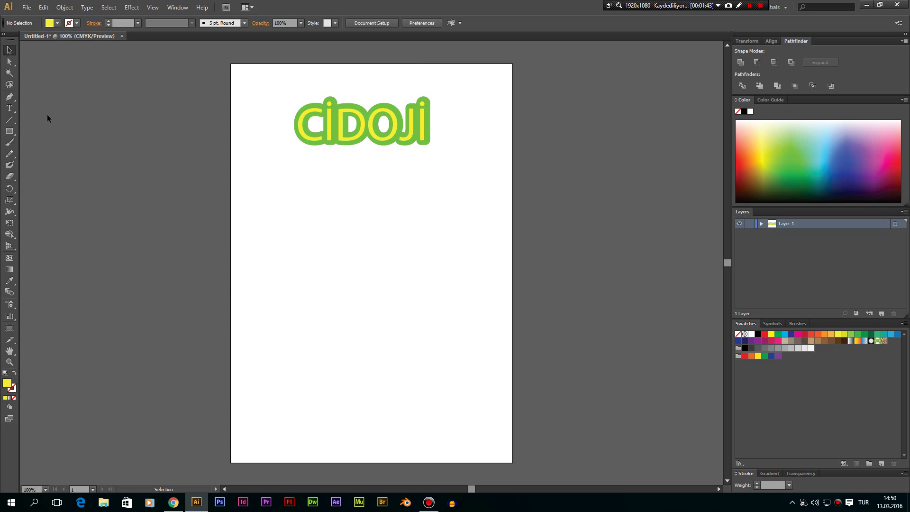
Draw a yellow five-pointed star below the CİDOJİ lettering with the Star Tool
click(9, 131)
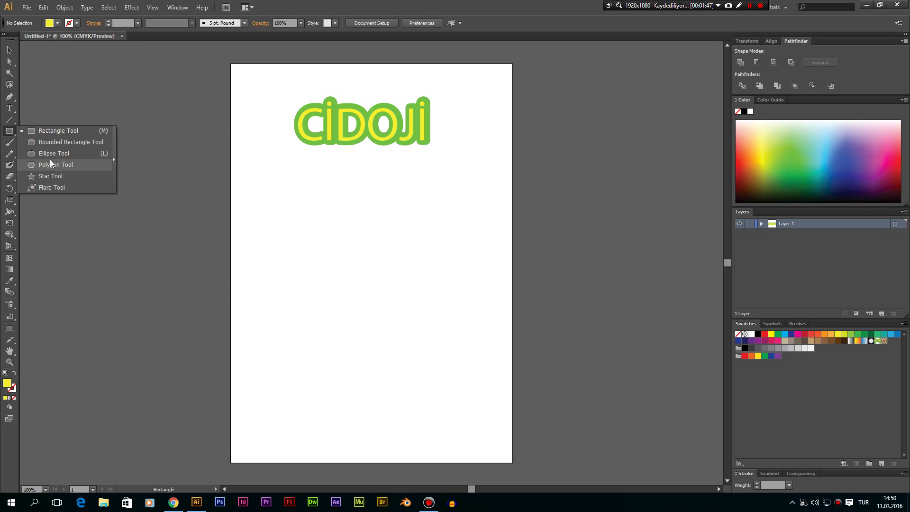
click(50, 176)
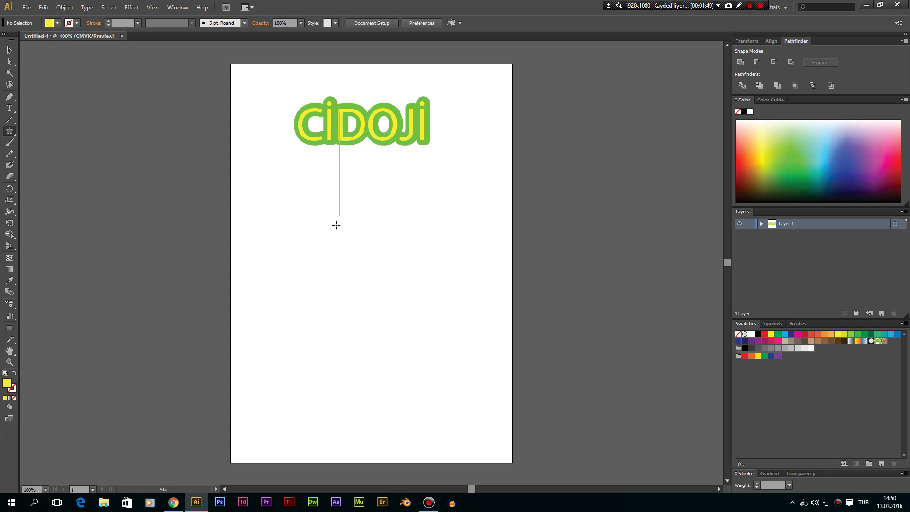
drag(337, 224, 328, 258)
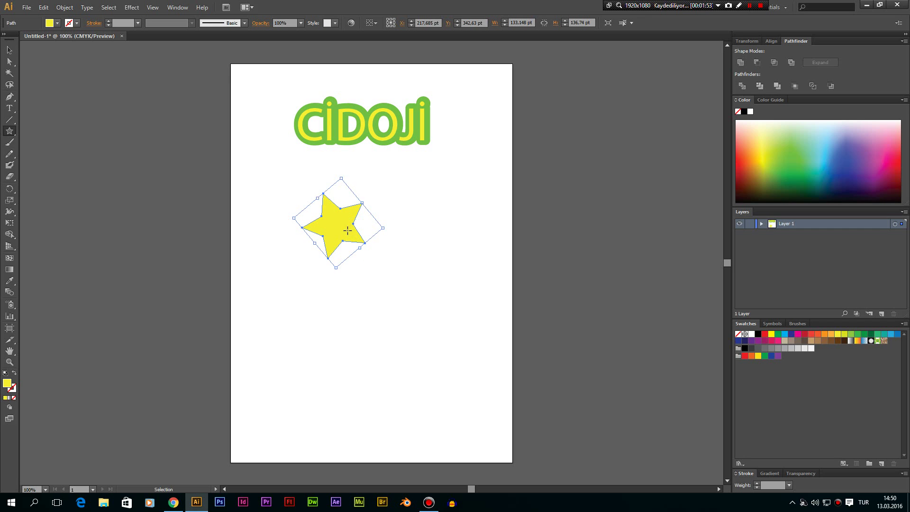
click(58, 7)
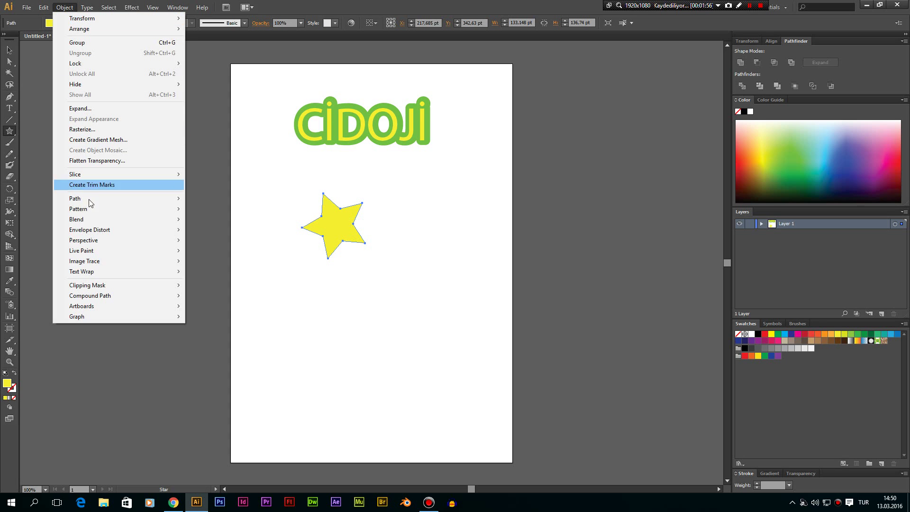
mouse_move(75, 199)
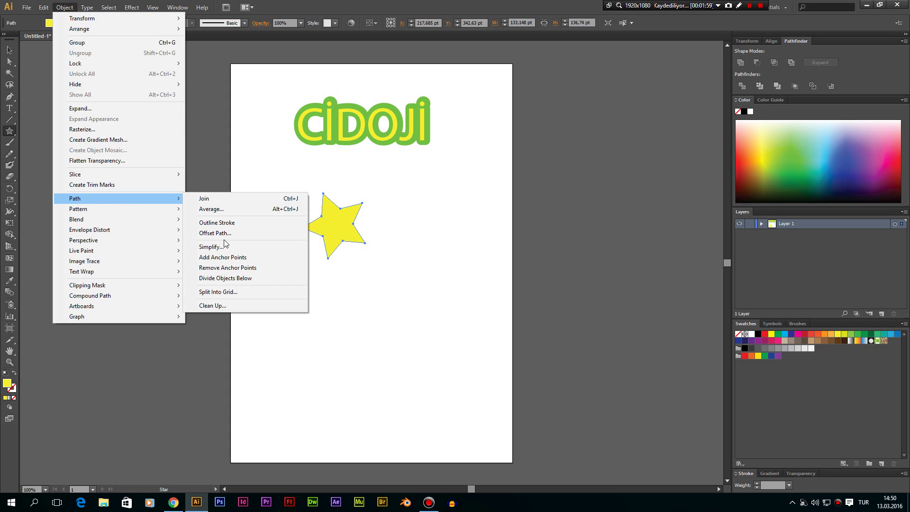
Offset the star by 20 pt with Miter joins, after previewing Round and Bevel joins
click(227, 234)
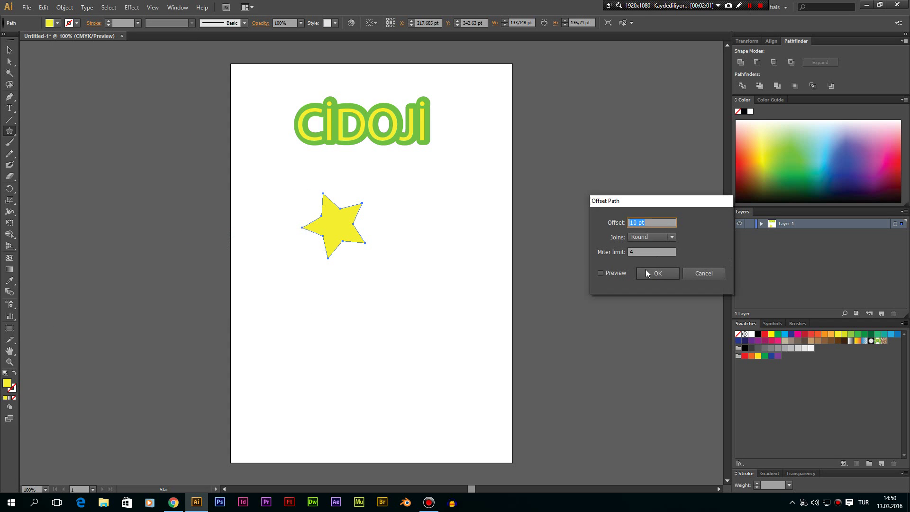
click(614, 273)
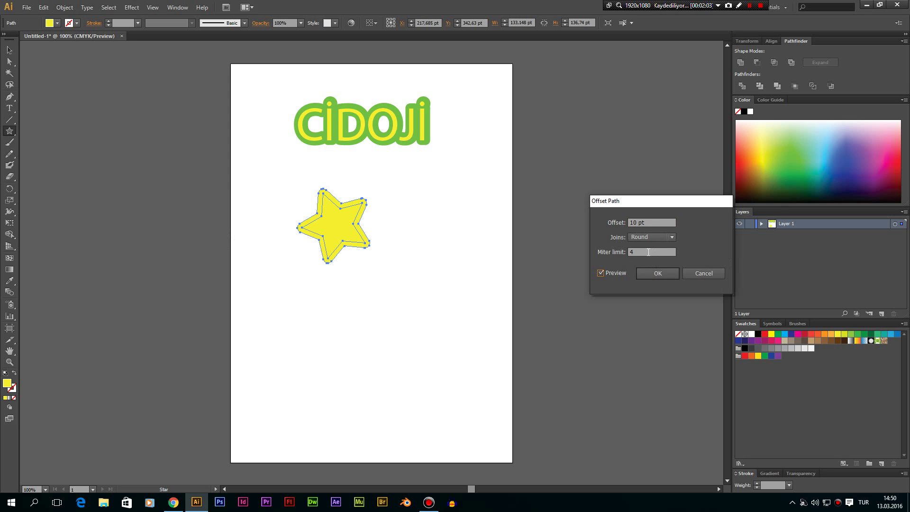
click(652, 236)
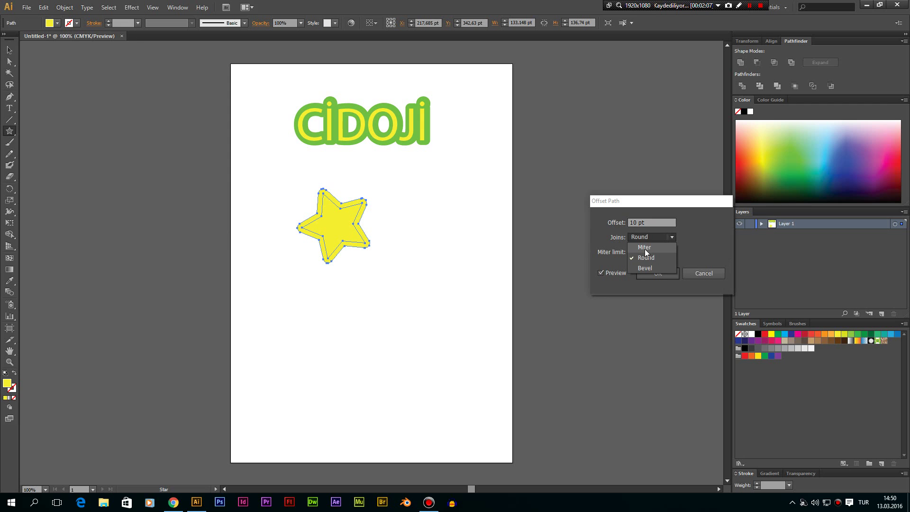
click(645, 248)
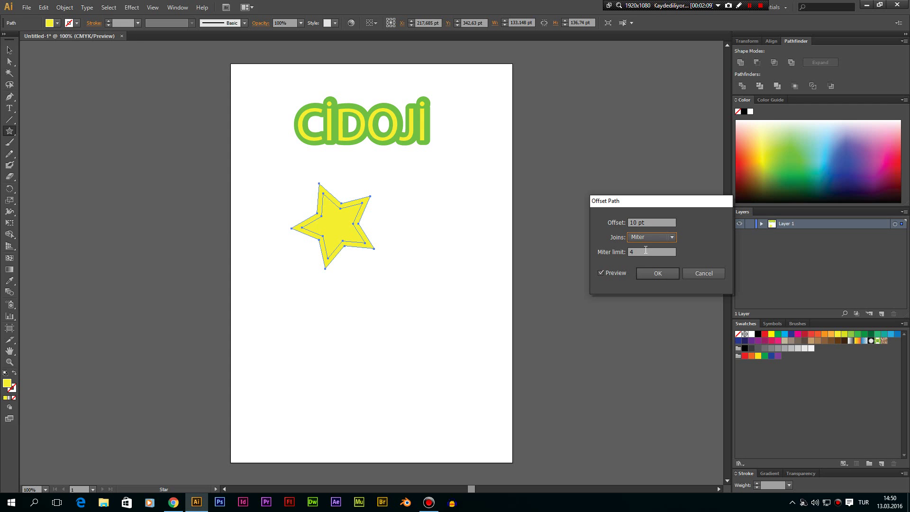
click(644, 237)
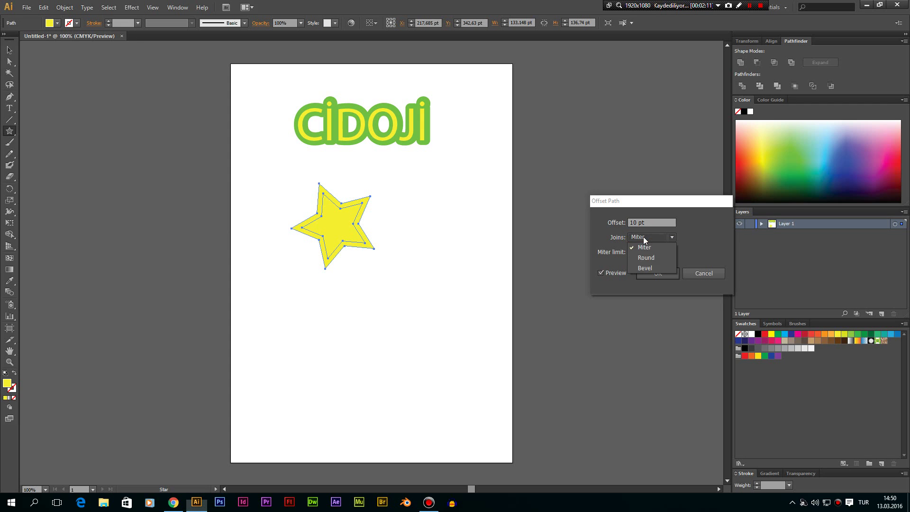
click(642, 257)
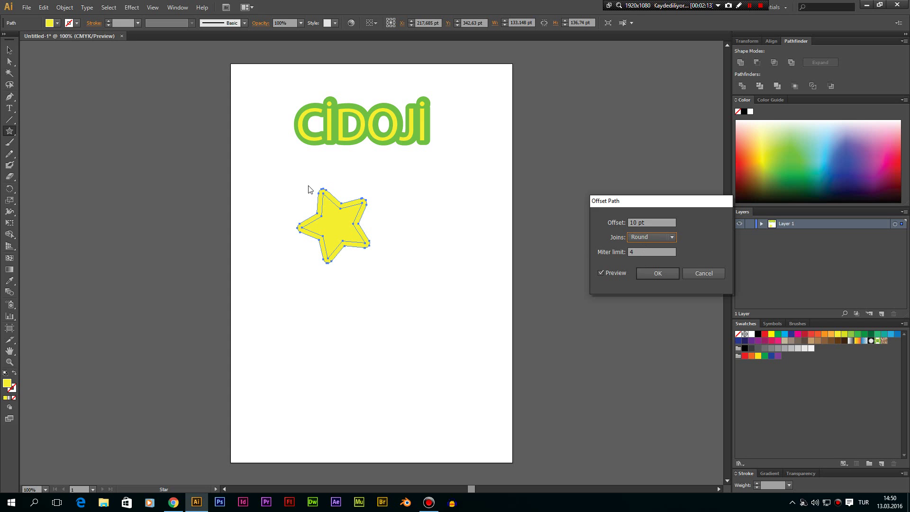
click(630, 236)
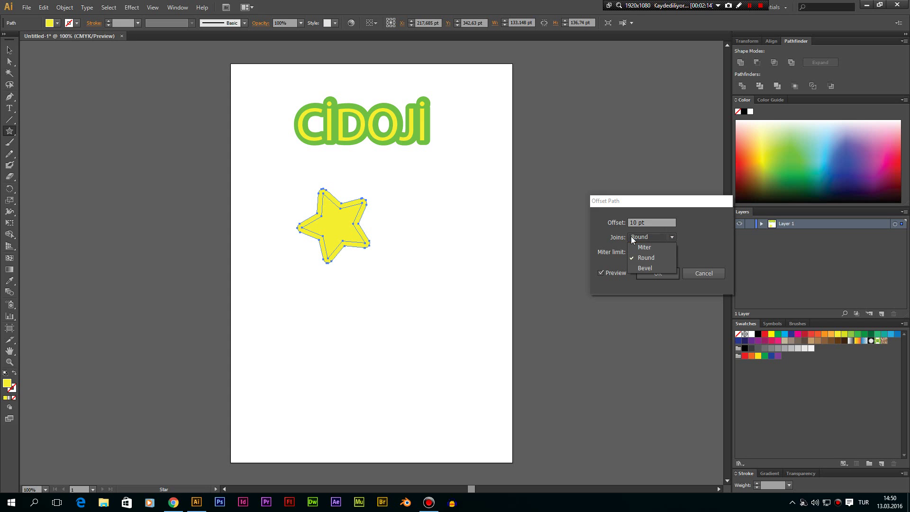
click(638, 265)
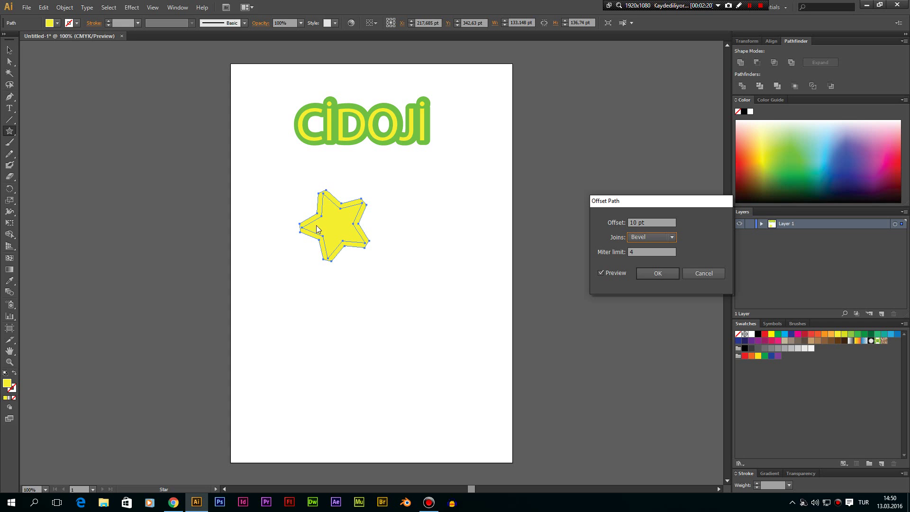
click(641, 240)
click(641, 249)
double_click(639, 222)
text(20)
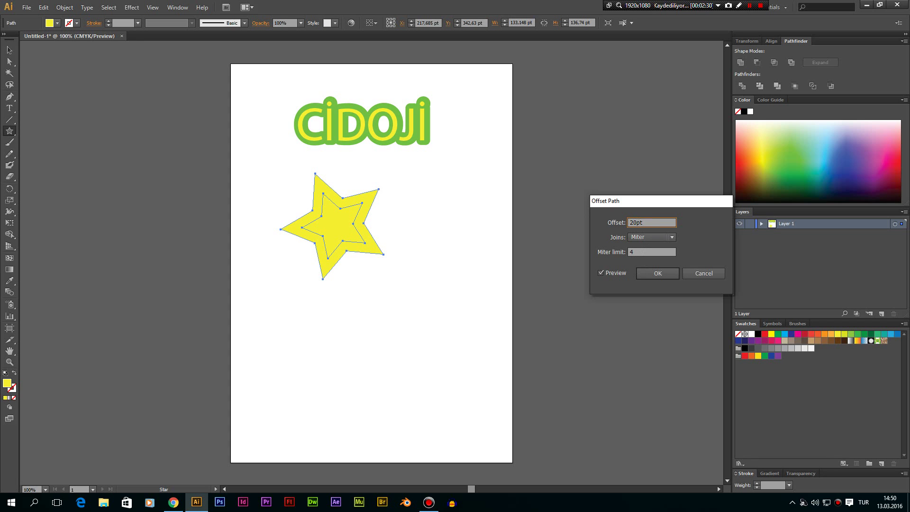
click(671, 277)
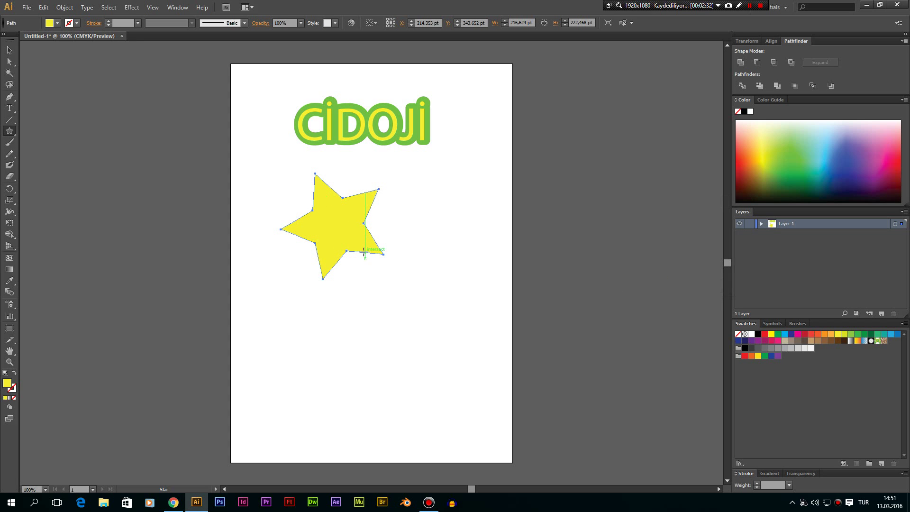
Draw a small star, fill it green and place it inside the large yellow star
drag(374, 263, 403, 281)
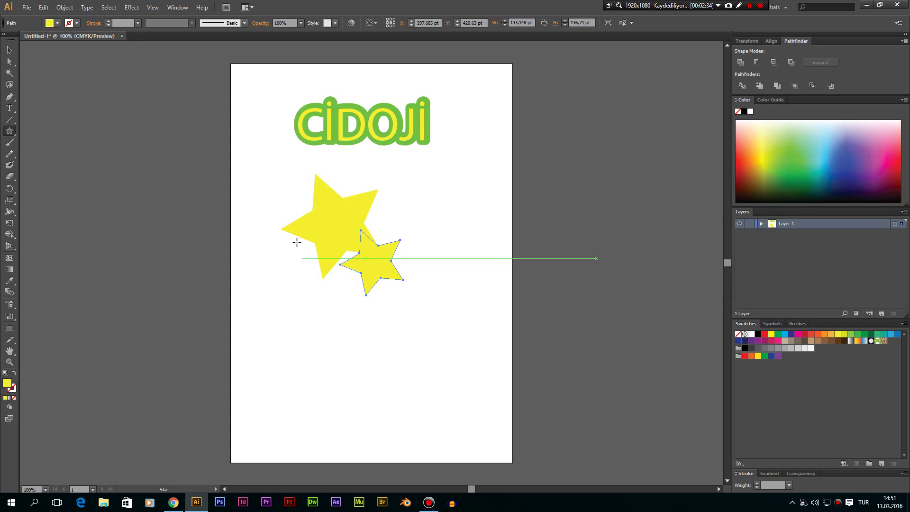
click(10, 50)
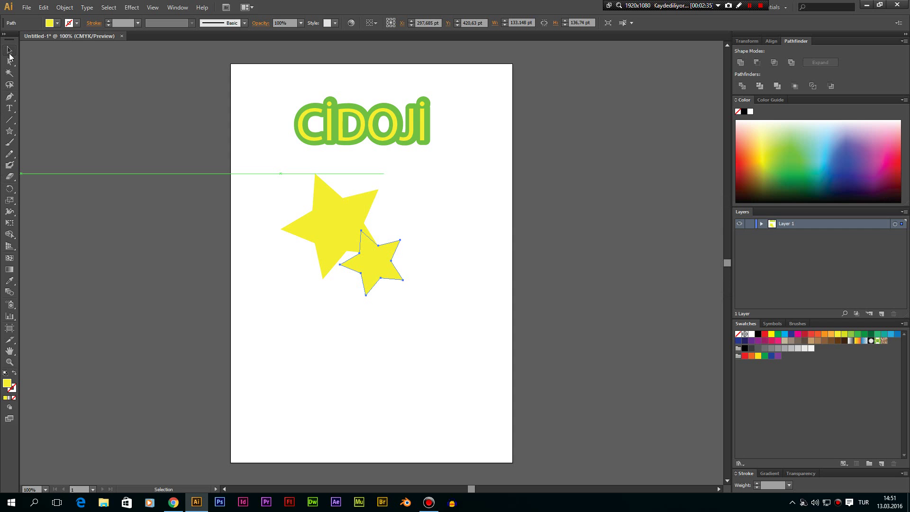
click(788, 152)
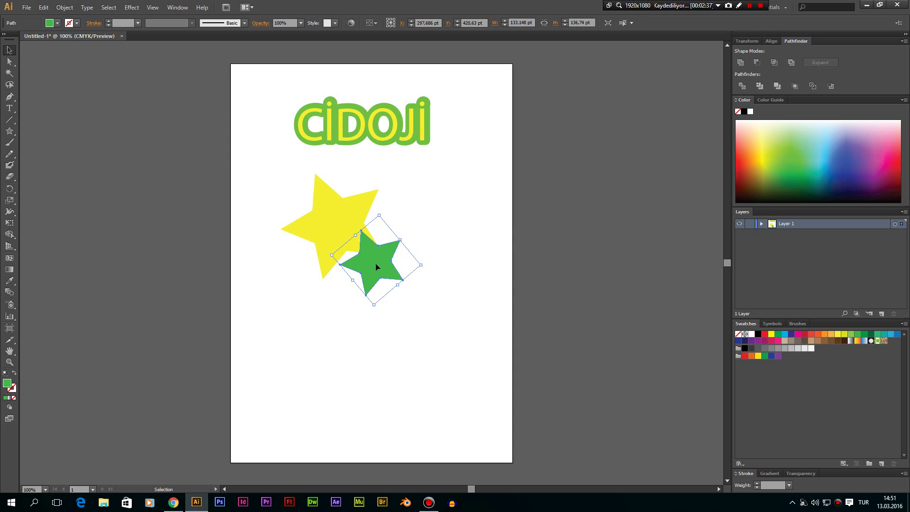
drag(376, 267, 336, 227)
click(417, 257)
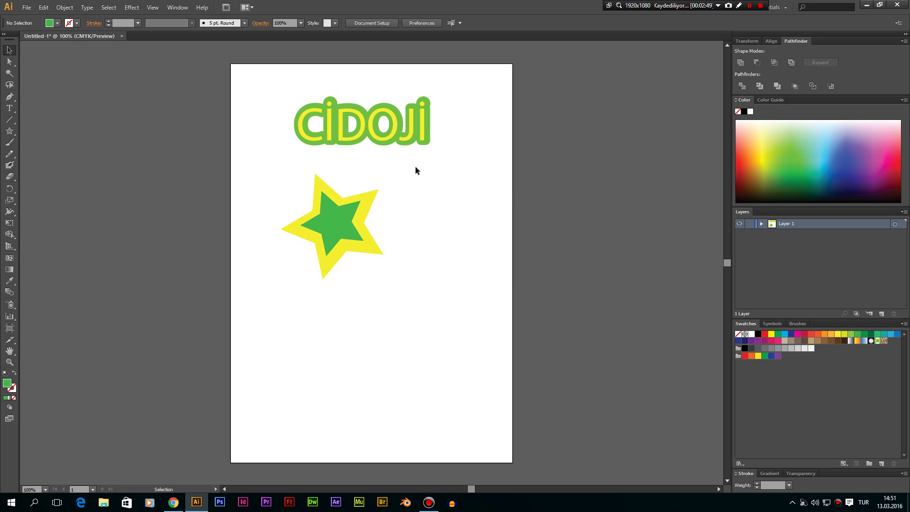
drag(493, 100, 251, 308)
click(363, 309)
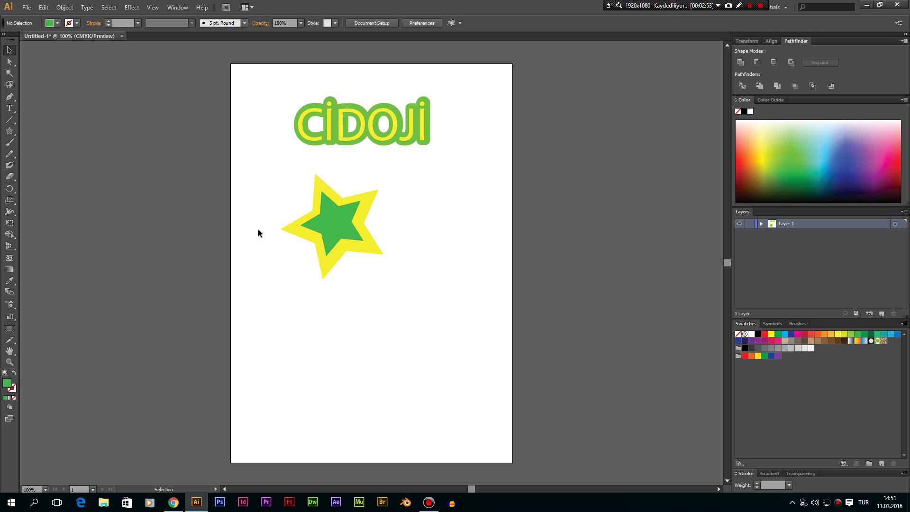